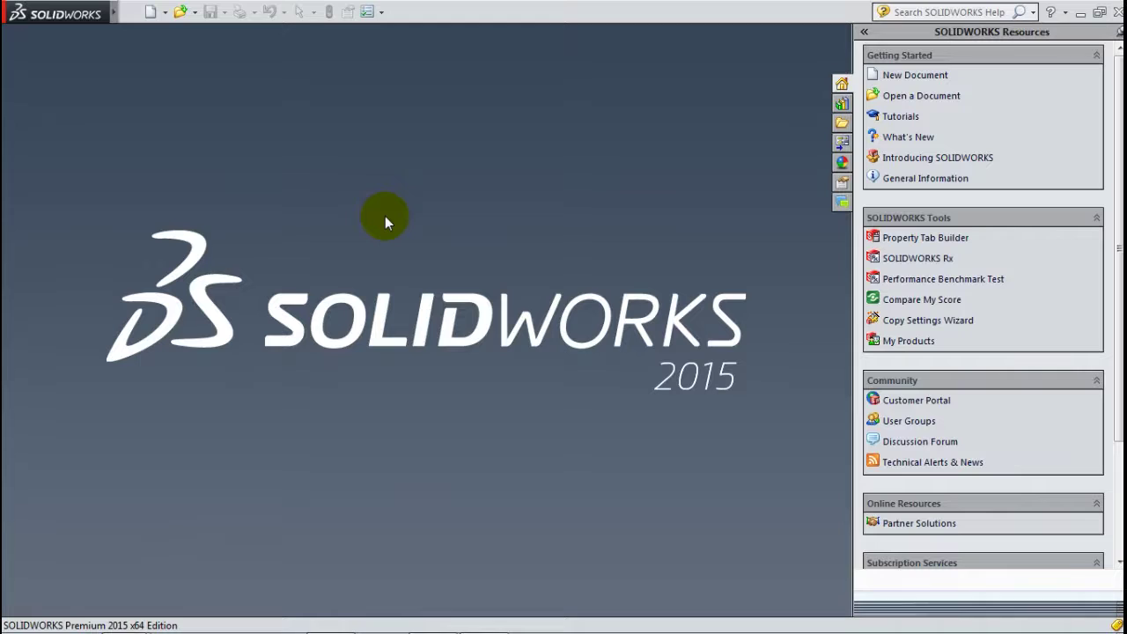
Reveal the SOLIDWORKS menu bar and show the File menu commands.
{"action": "left_click", "coordinate": [132, 12]}
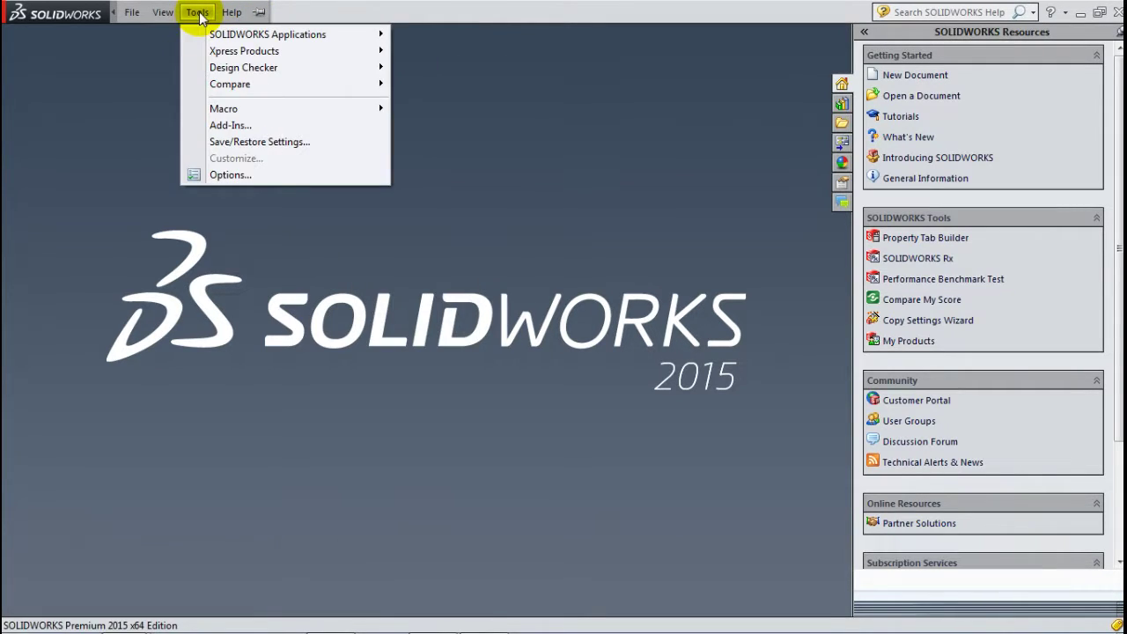
{"action": "mouse_move", "coordinate": [197, 13]}
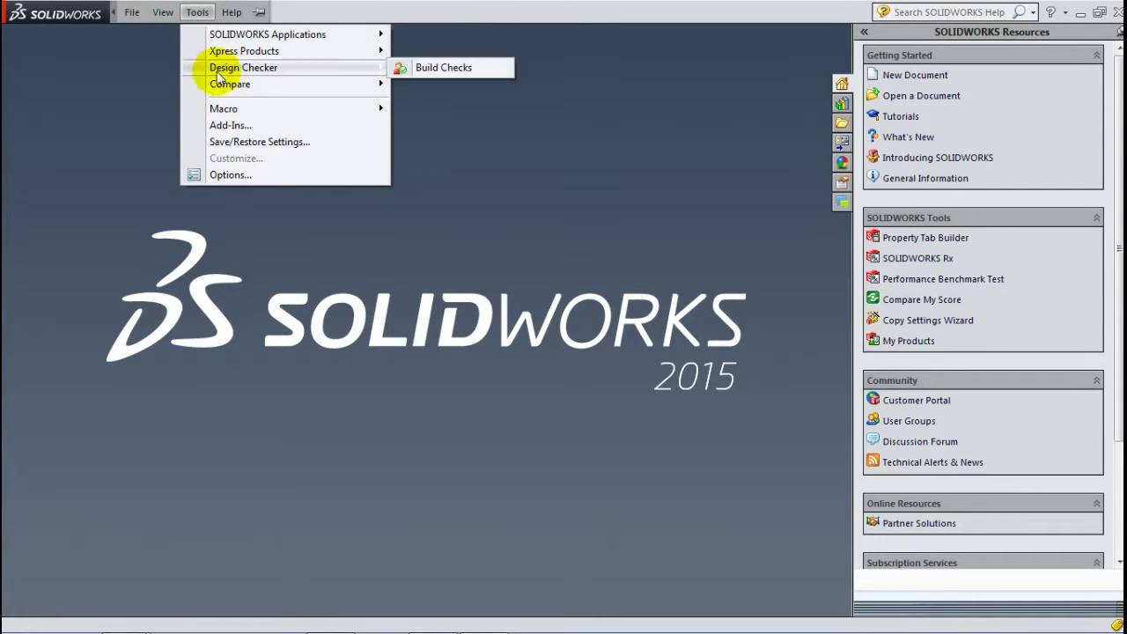
{"action": "left_click", "coordinate": [245, 129]}
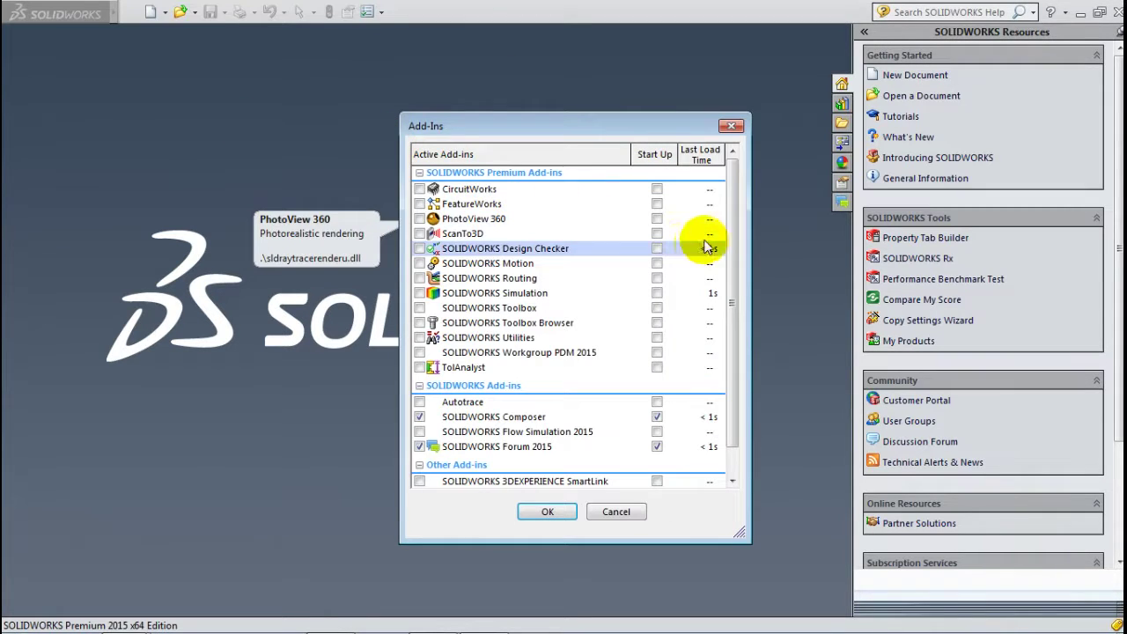
{"action": "left_click_drag", "start_coordinate": [728, 188], "coordinate": [729, 293]}
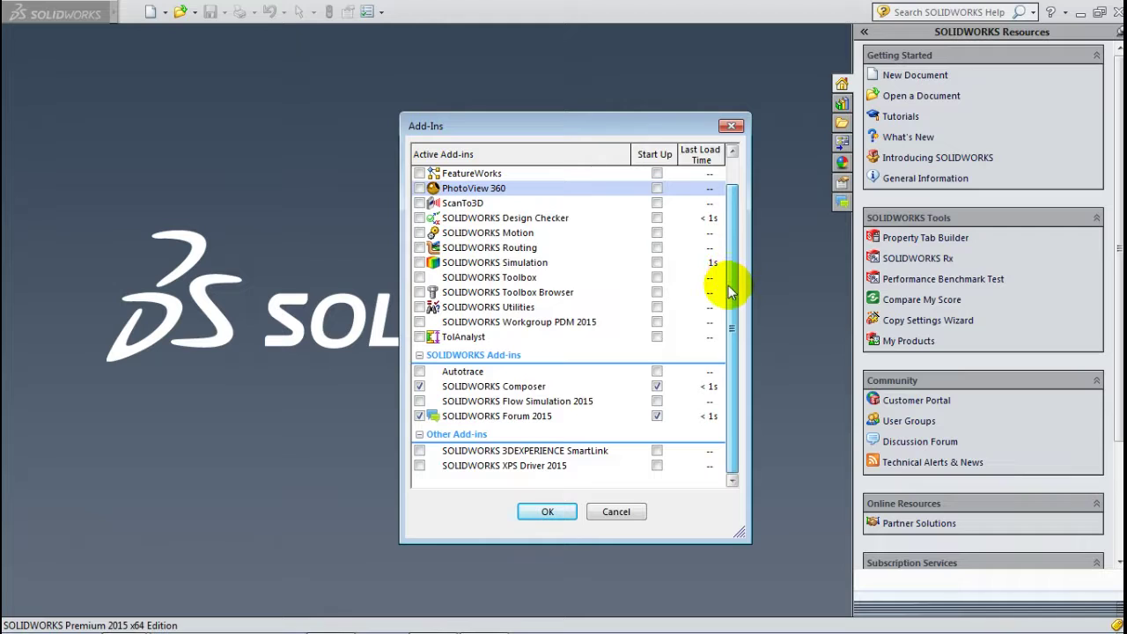
{"action": "left_click_drag", "start_coordinate": [734, 220], "coordinate": [729, 179]}
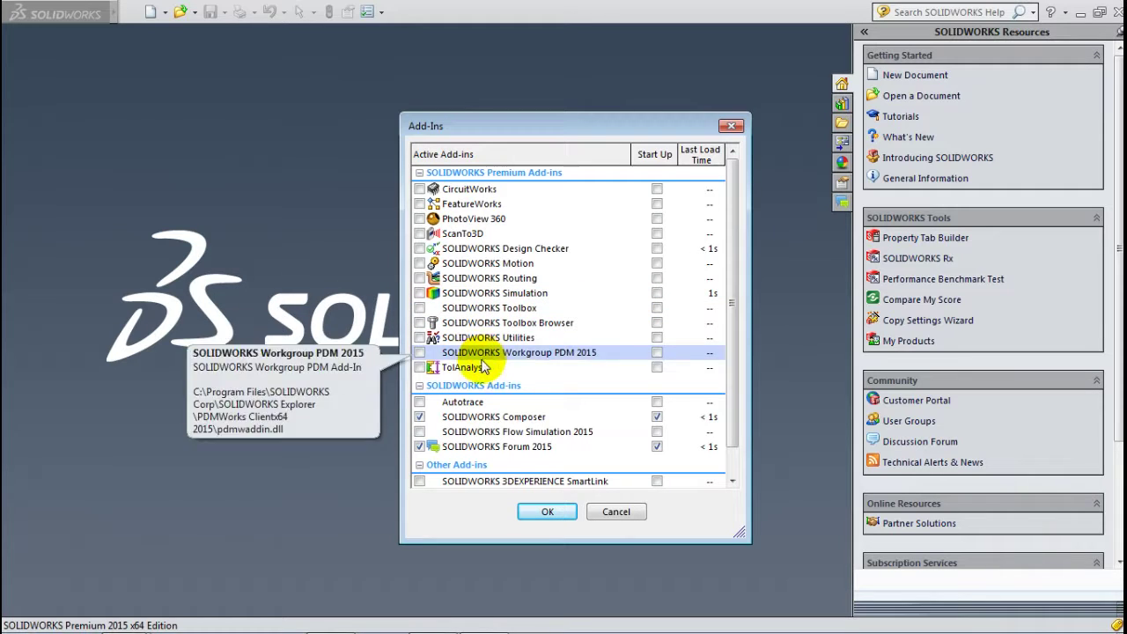
{"action": "left_click", "coordinate": [730, 129]}
{"action": "mouse_move", "coordinate": [112, 12]}
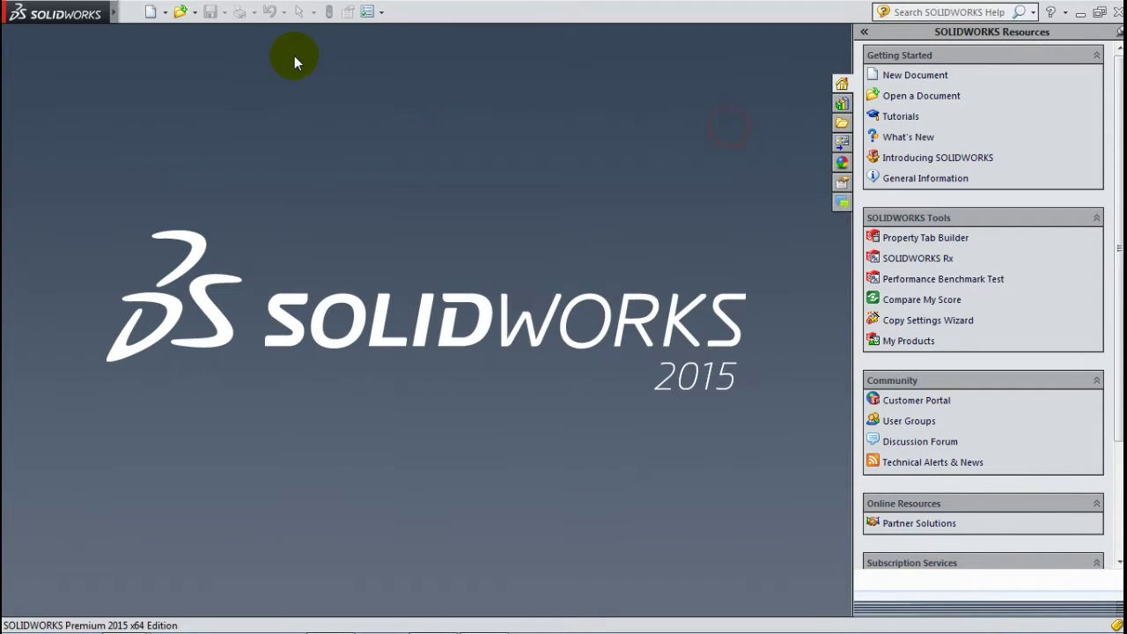
{"action": "left_click", "coordinate": [163, 12]}
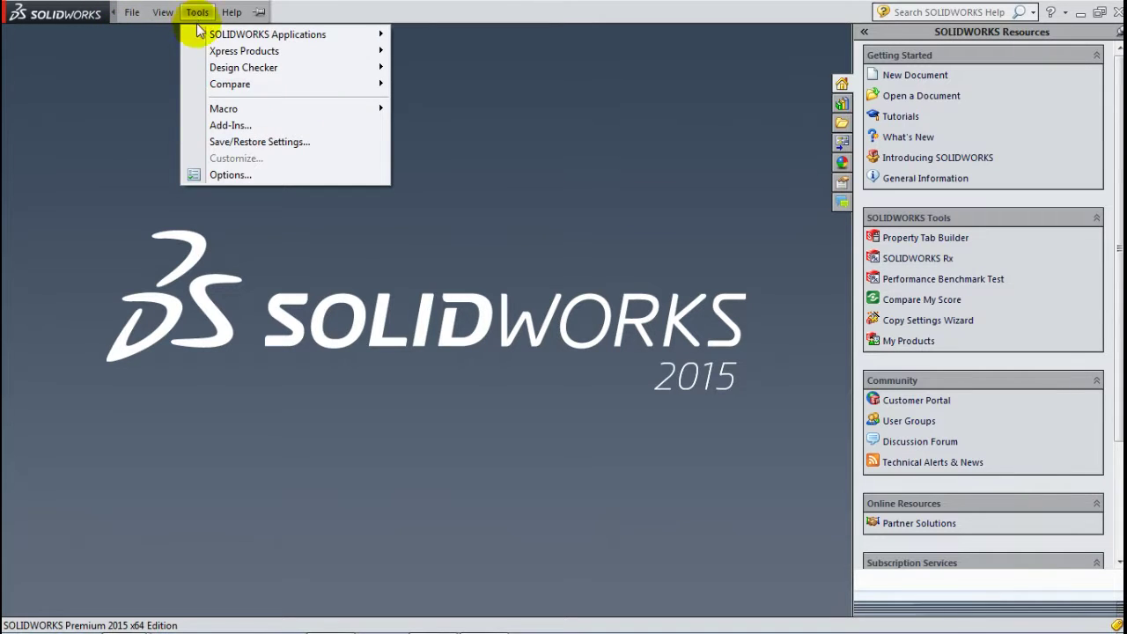
{"action": "left_click", "coordinate": [243, 175]}
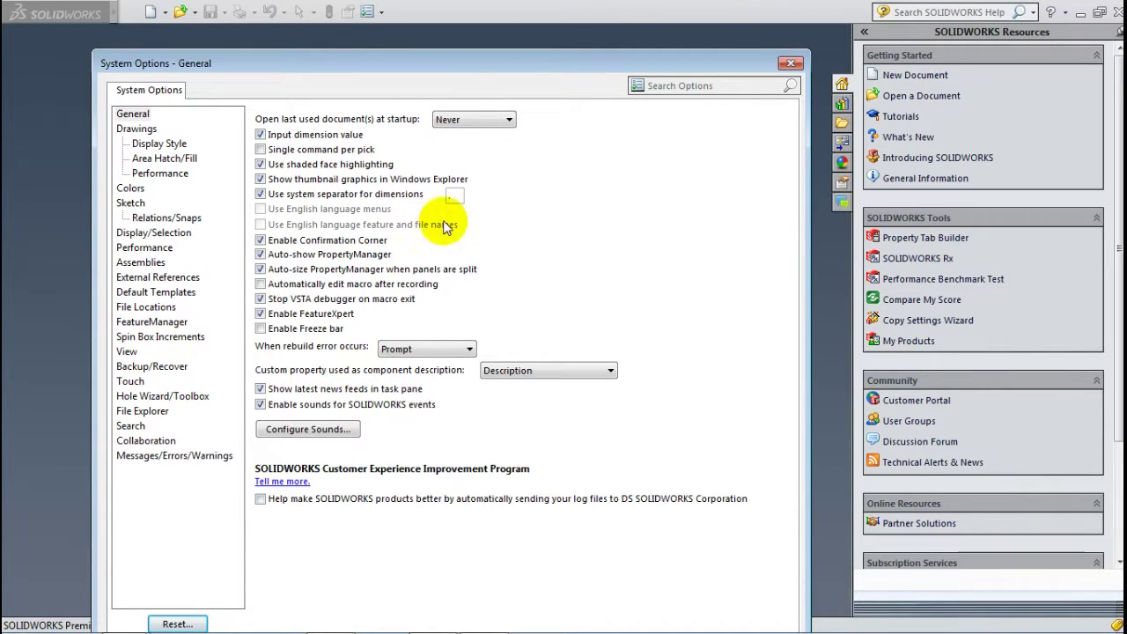
{"action": "left_click_drag", "start_coordinate": [487, 66], "coordinate": [523, 44]}
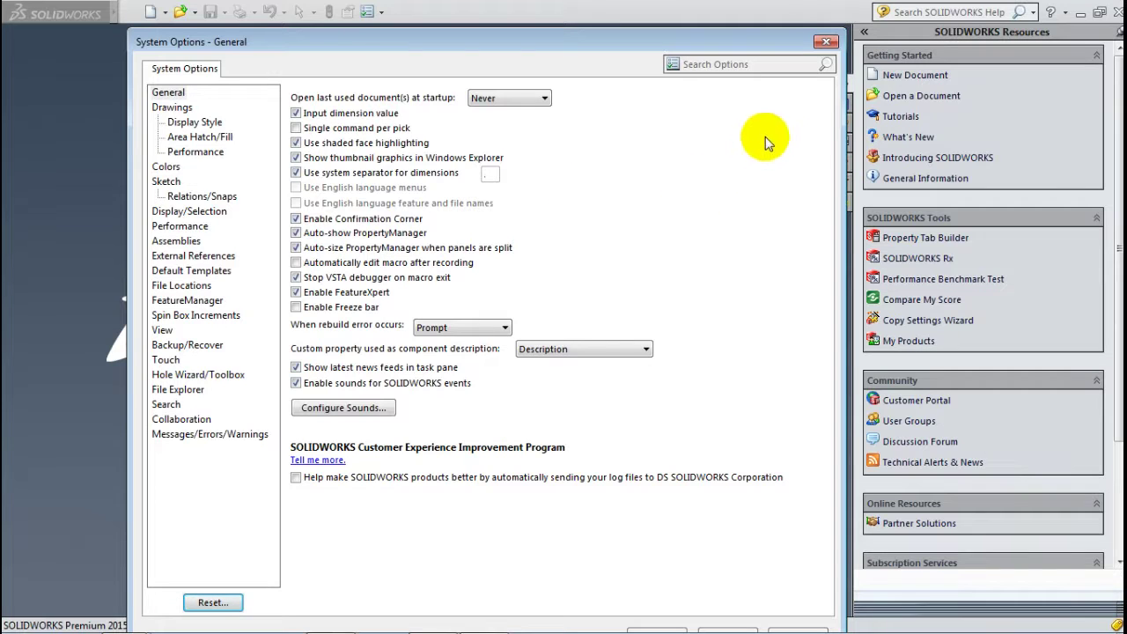
{"action": "left_click", "coordinate": [827, 43]}
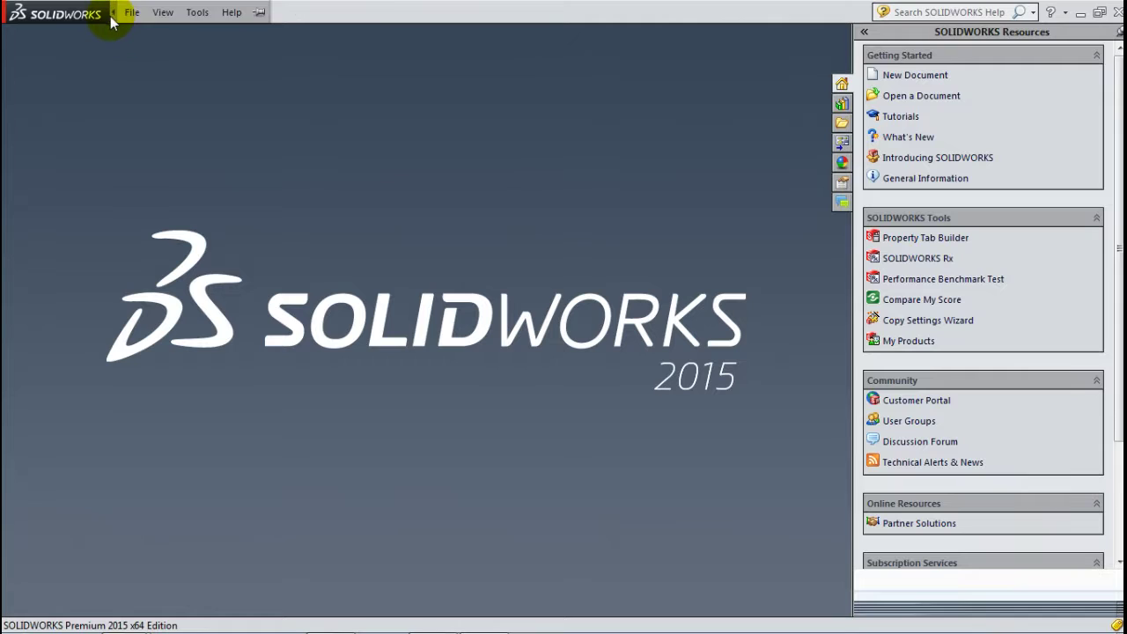
{"action": "left_click", "coordinate": [132, 13]}
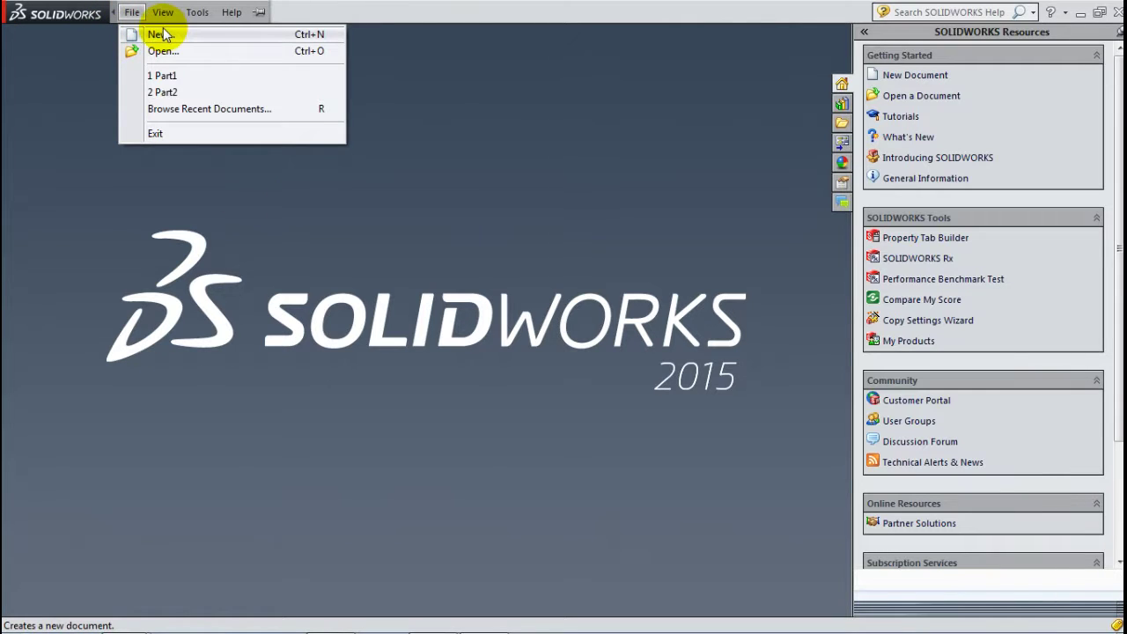
Create a new blank Part document, Part1, from the New SOLIDWORKS Document dialog.
{"action": "left_click", "coordinate": [478, 108]}
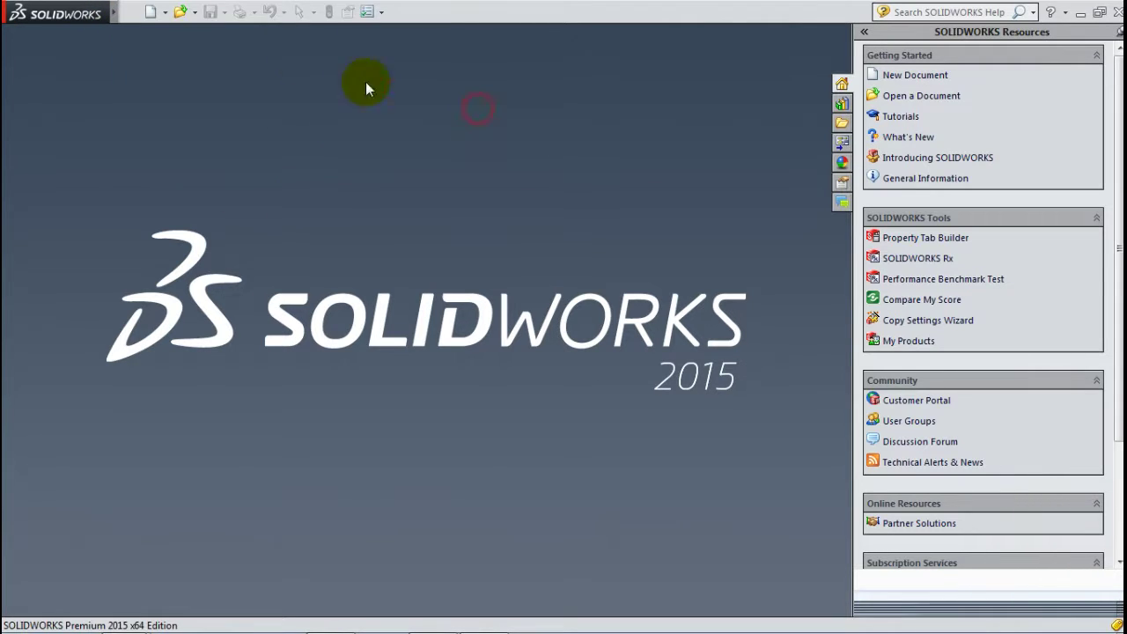
{"action": "left_click", "coordinate": [148, 13]}
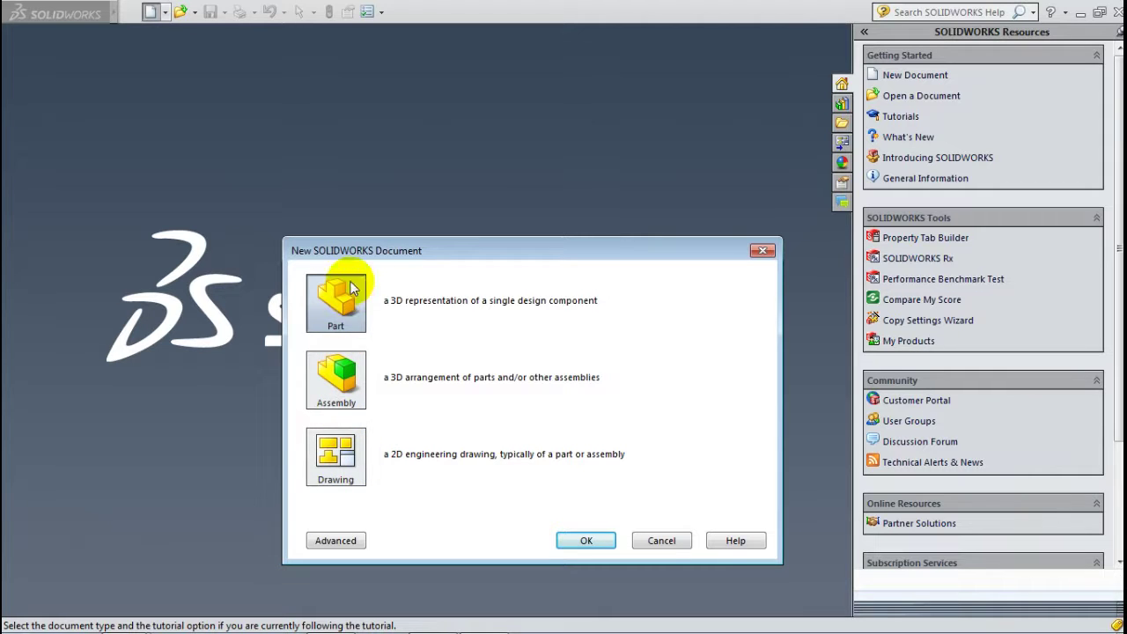
{"action": "left_click", "coordinate": [327, 305]}
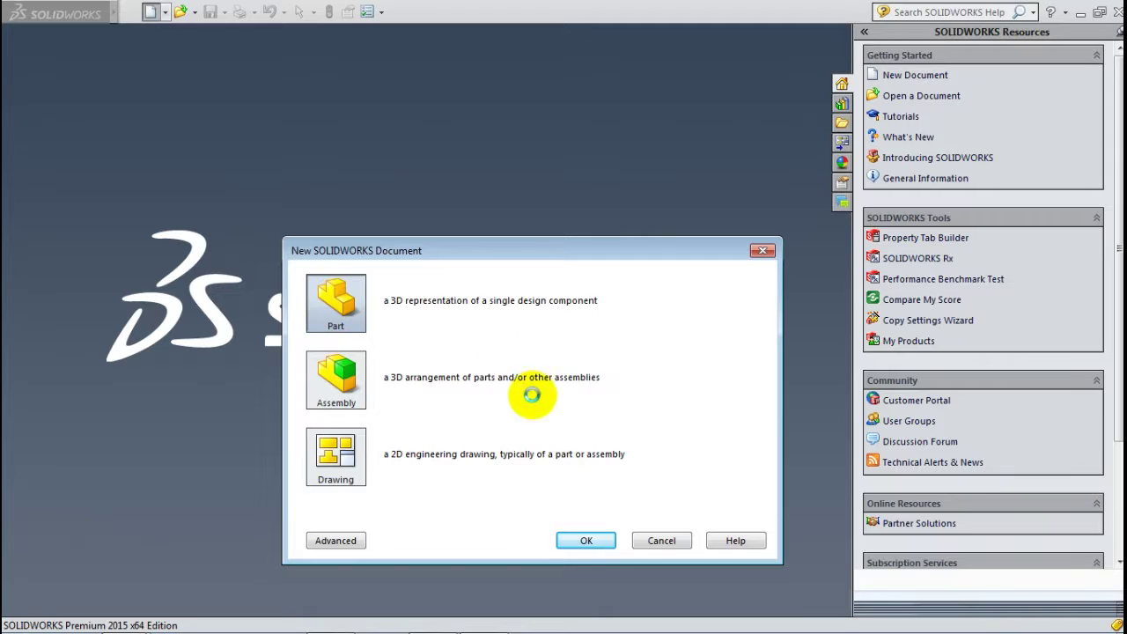
{"action": "left_click", "coordinate": [584, 538]}
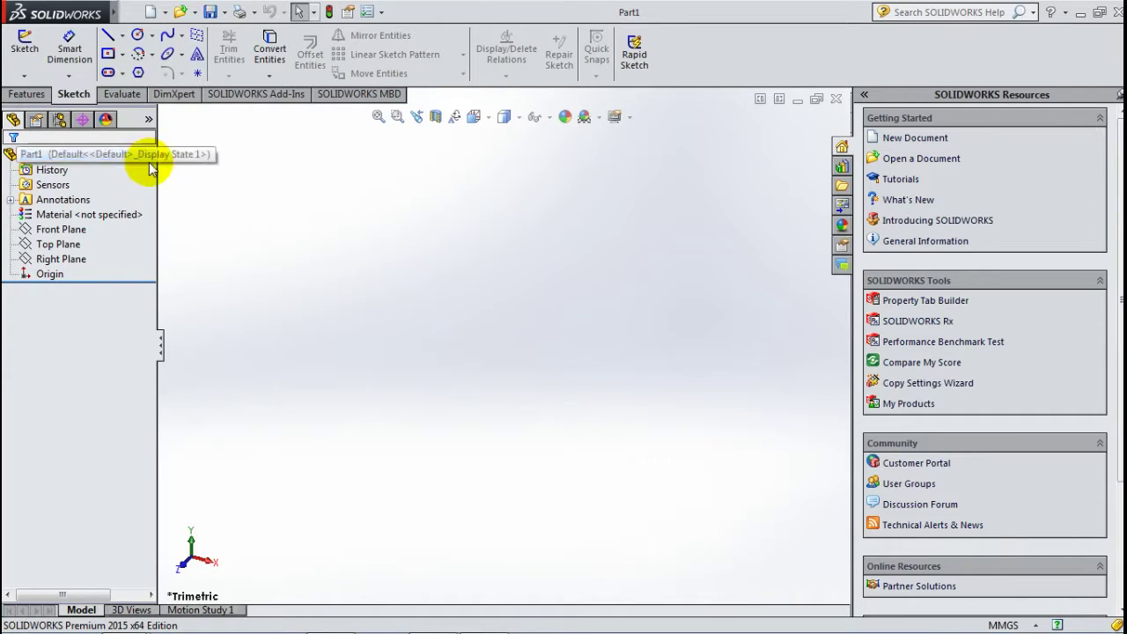
Browse the sketch types, dimension choices, and line, circle, spline, rectangle and arc variants.
{"action": "left_click", "coordinate": [24, 79]}
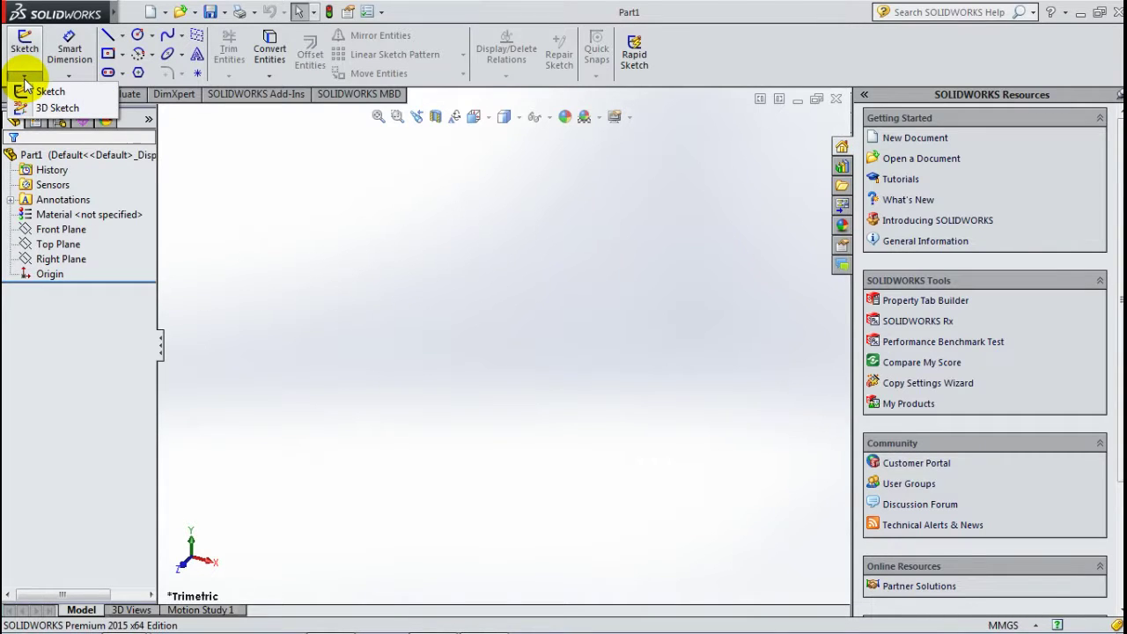
{"action": "left_click", "coordinate": [64, 76]}
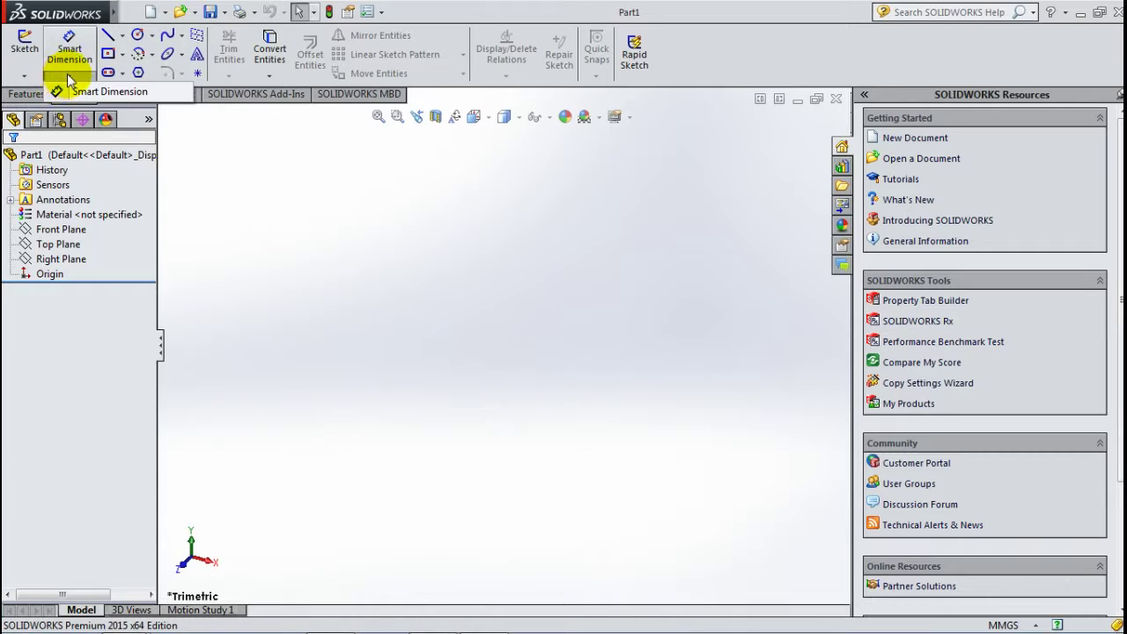
{"action": "left_click", "coordinate": [110, 37]}
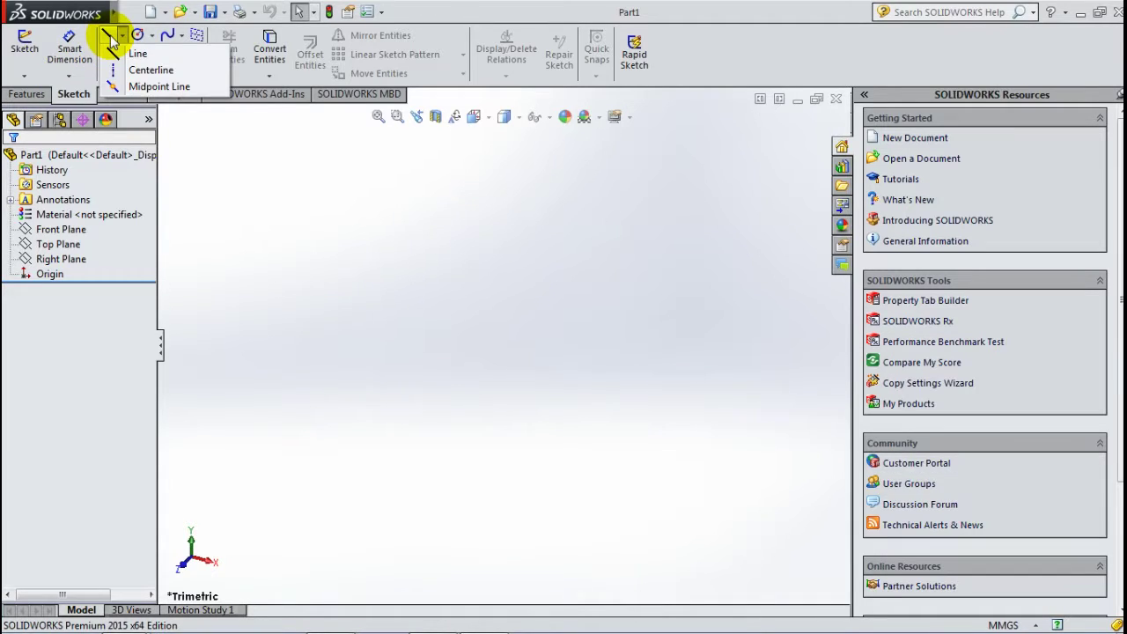
{"action": "left_click", "coordinate": [137, 39]}
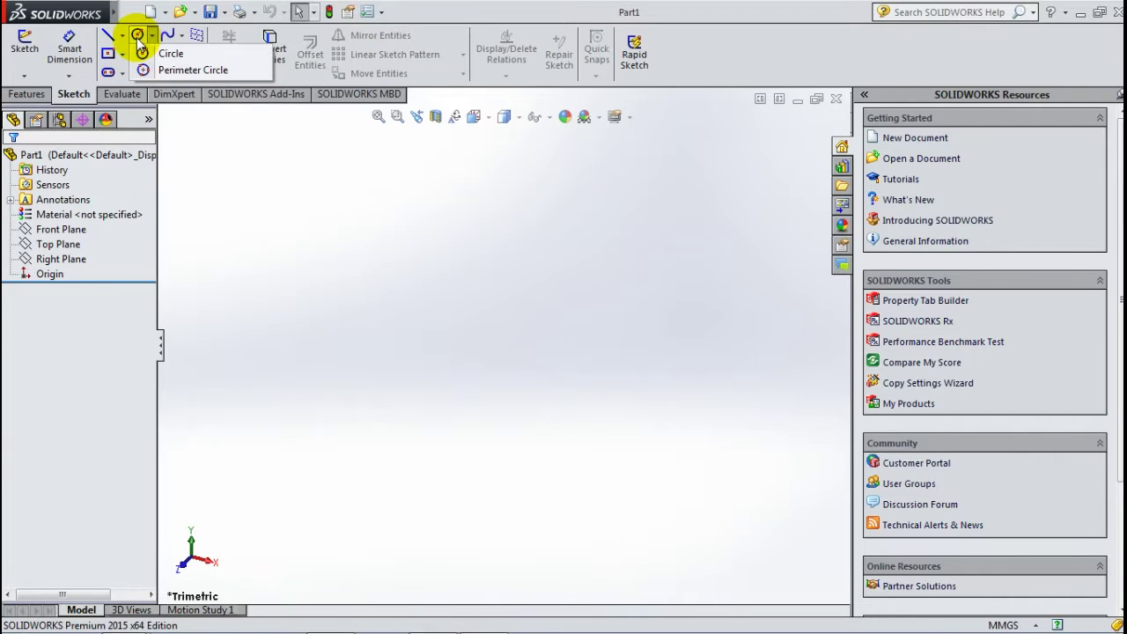
{"action": "left_click", "coordinate": [165, 37]}
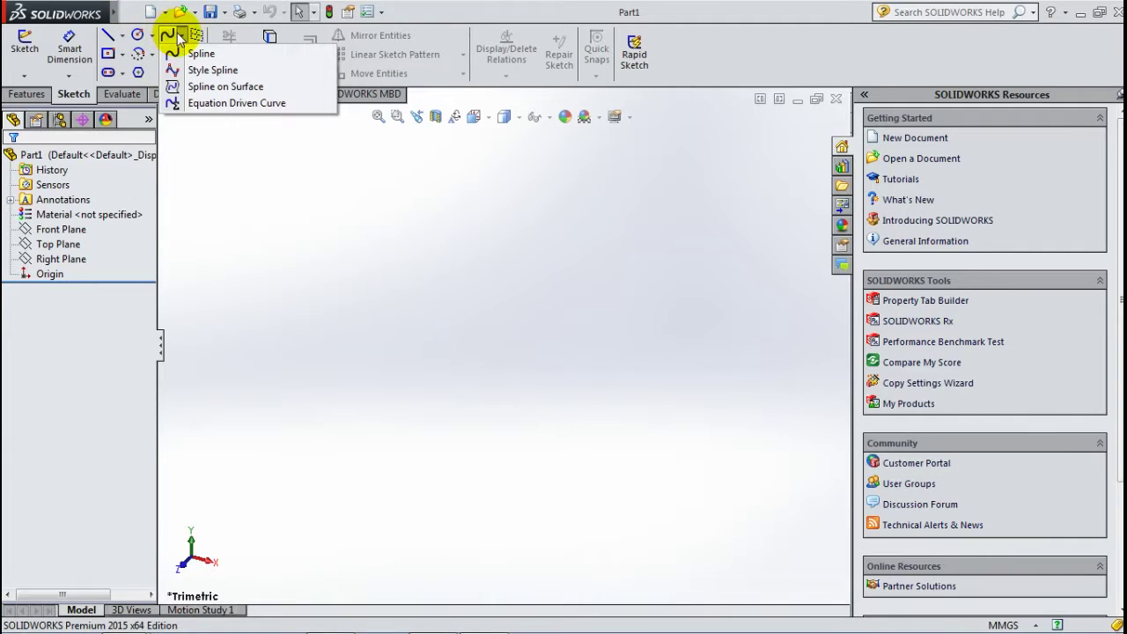
{"action": "left_click", "coordinate": [106, 57]}
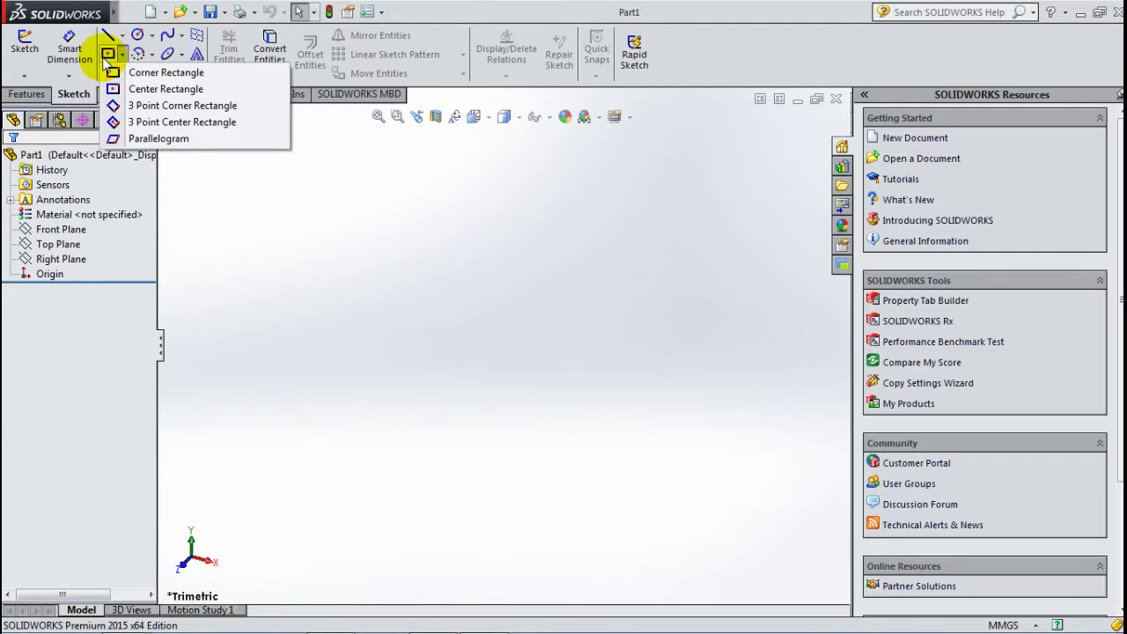
{"action": "left_click", "coordinate": [140, 54]}
Review ellipse, slot, perimeter circle, Convert Entities and 2D/3D sketch options, then show Features tools.
{"action": "left_click", "coordinate": [166, 54]}
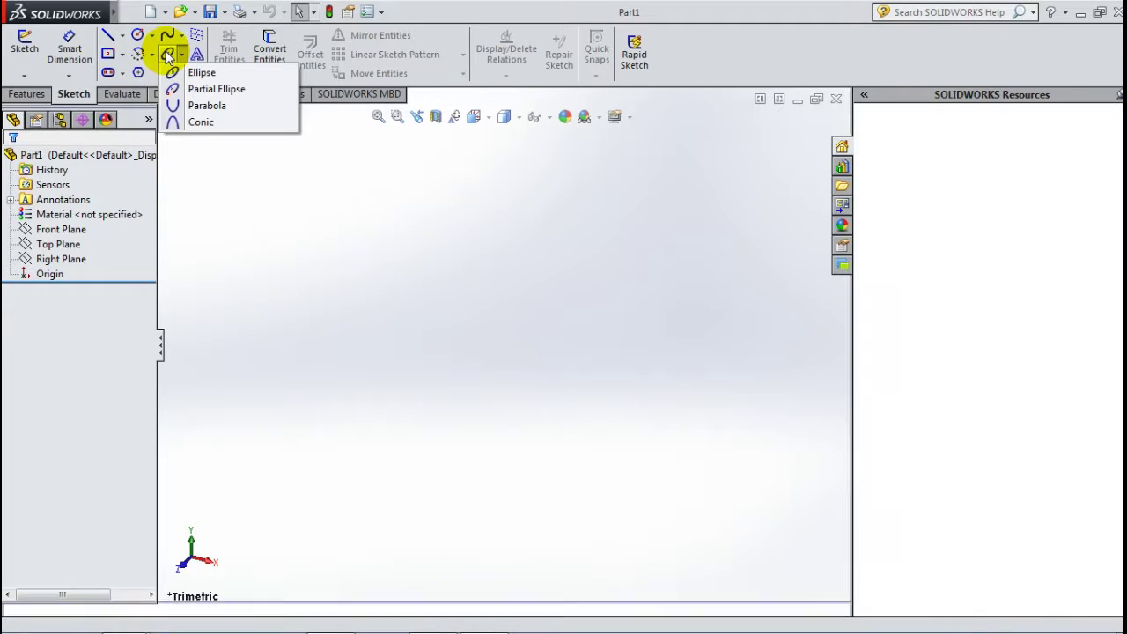
{"action": "left_click", "coordinate": [107, 53]}
{"action": "left_click", "coordinate": [146, 35]}
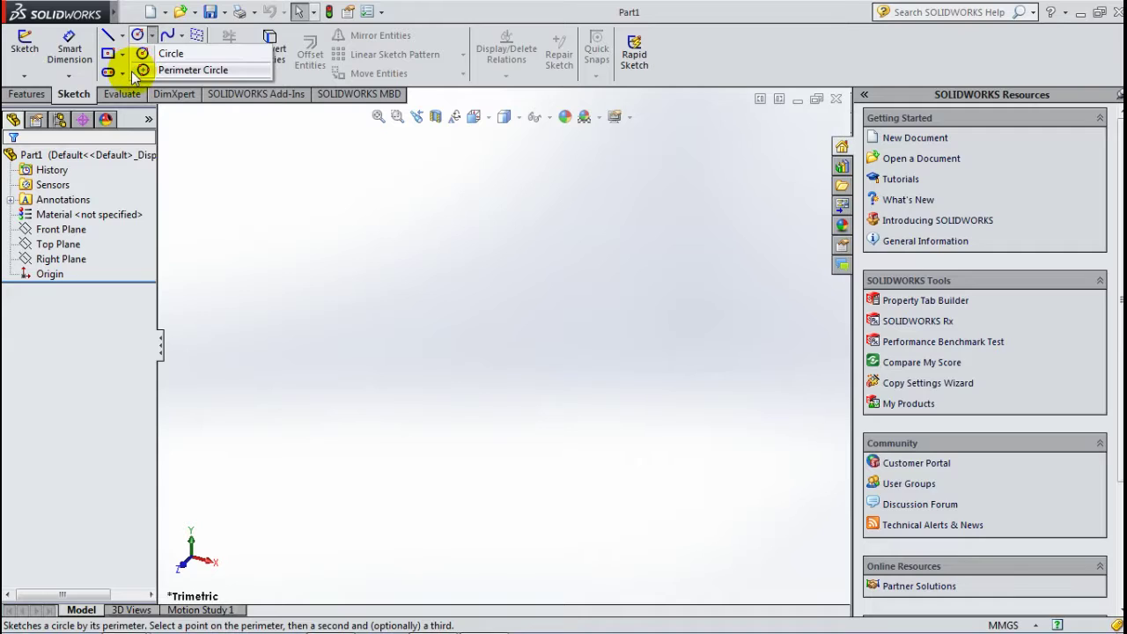
{"action": "left_click", "coordinate": [114, 72]}
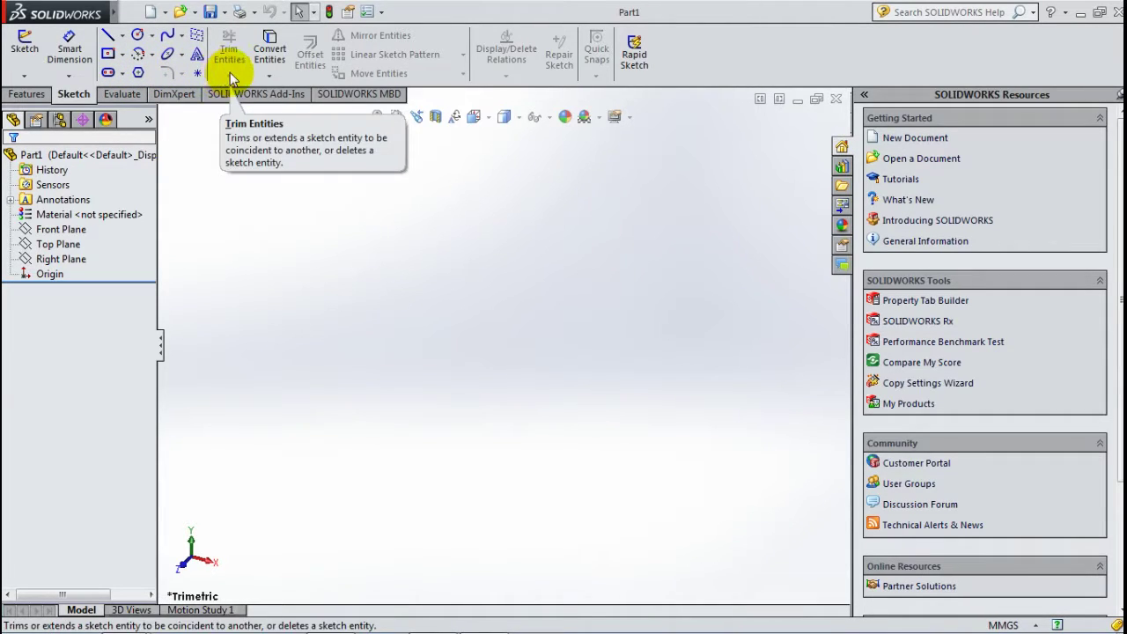
{"action": "left_click", "coordinate": [269, 76]}
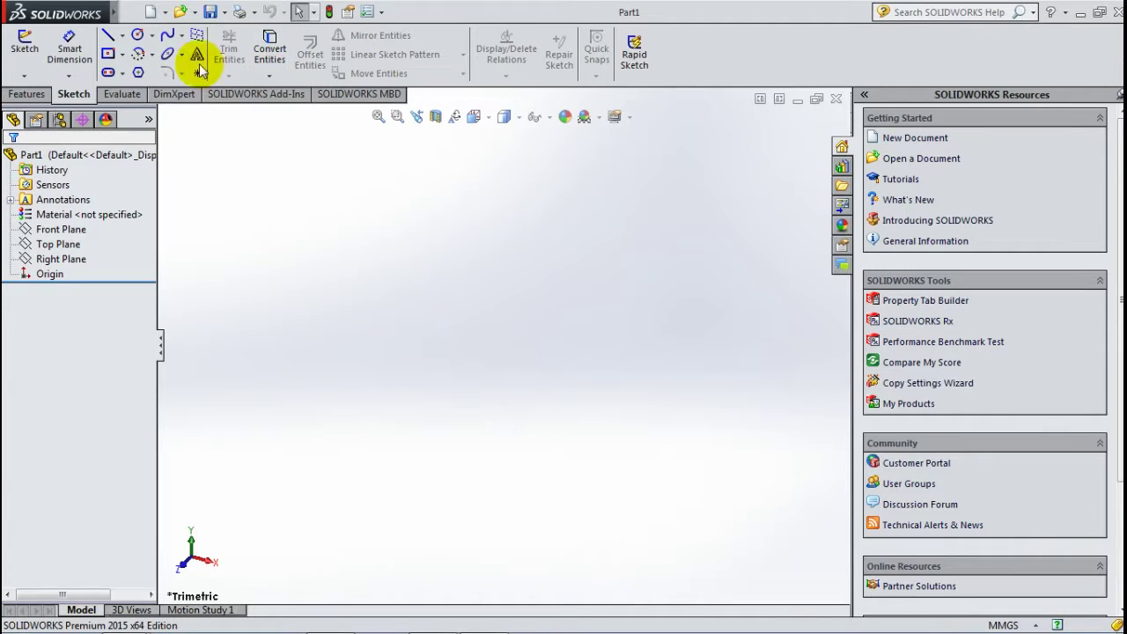
{"action": "left_click", "coordinate": [25, 76]}
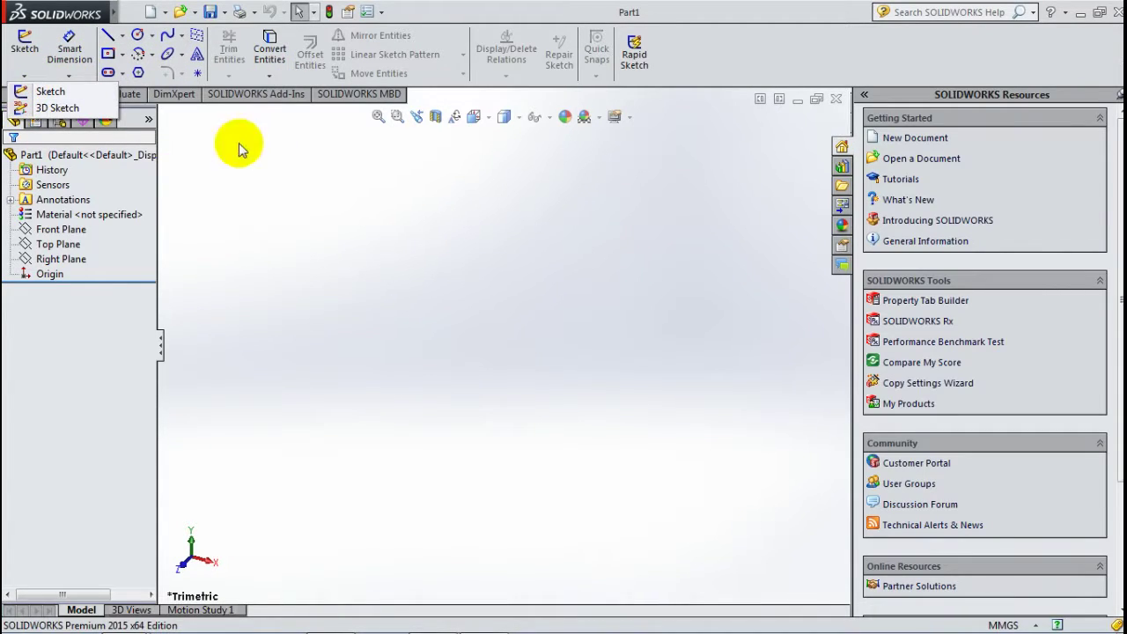
{"action": "left_click", "coordinate": [181, 54]}
{"action": "left_click", "coordinate": [29, 94]}
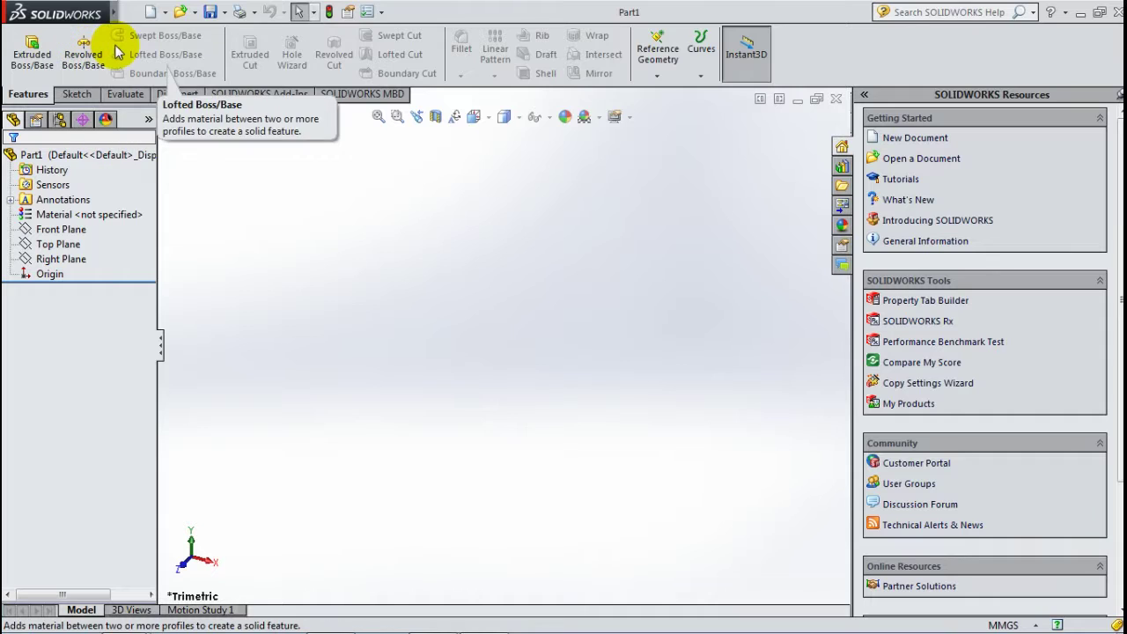
{"action": "left_click", "coordinate": [125, 94]}
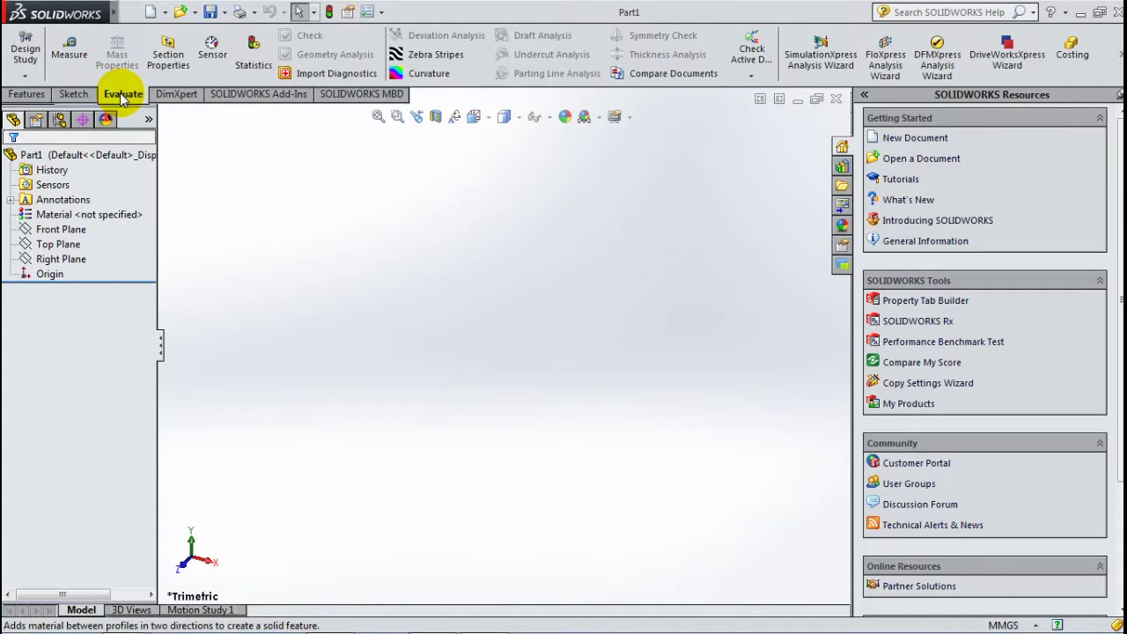
{"action": "left_click", "coordinate": [27, 77]}
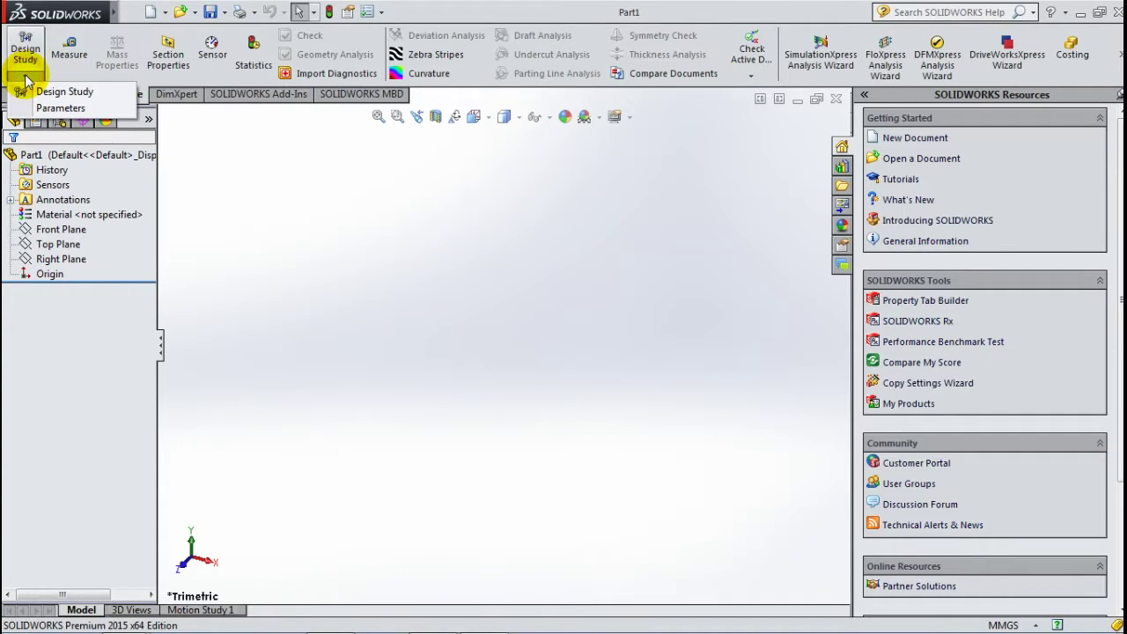
{"action": "left_click", "coordinate": [26, 79]}
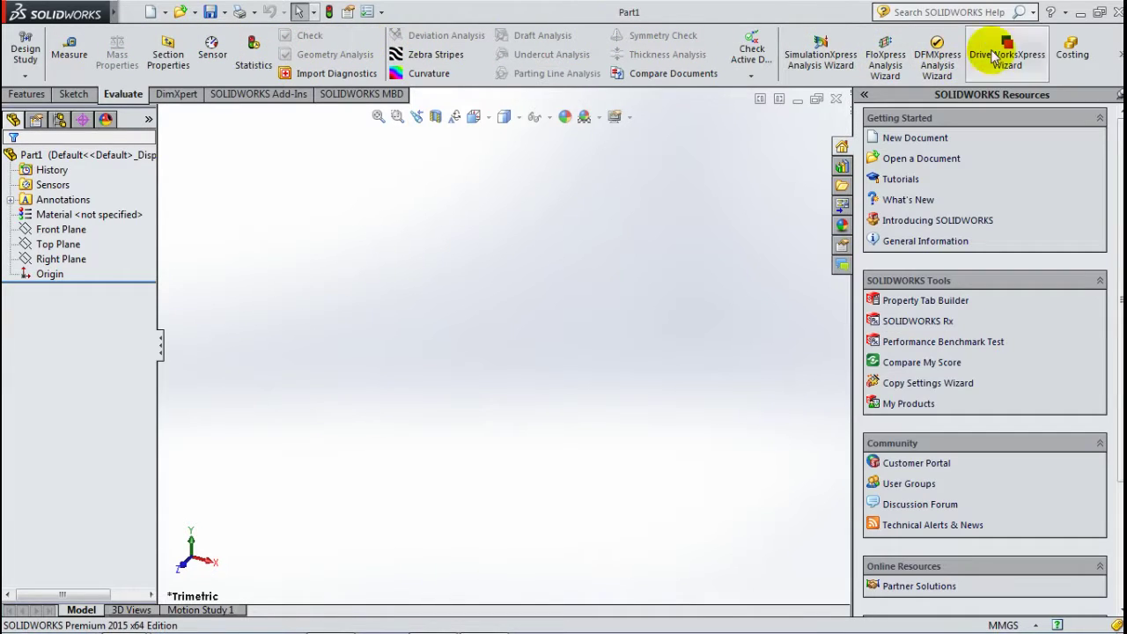
{"action": "left_click", "coordinate": [1121, 54]}
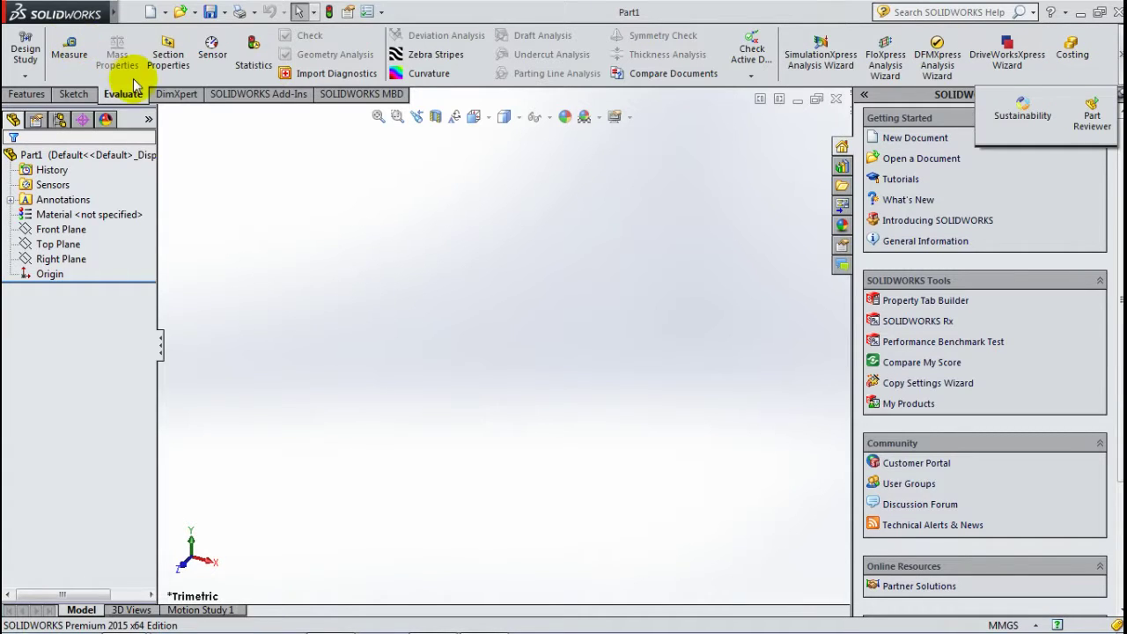
{"action": "left_click", "coordinate": [179, 97]}
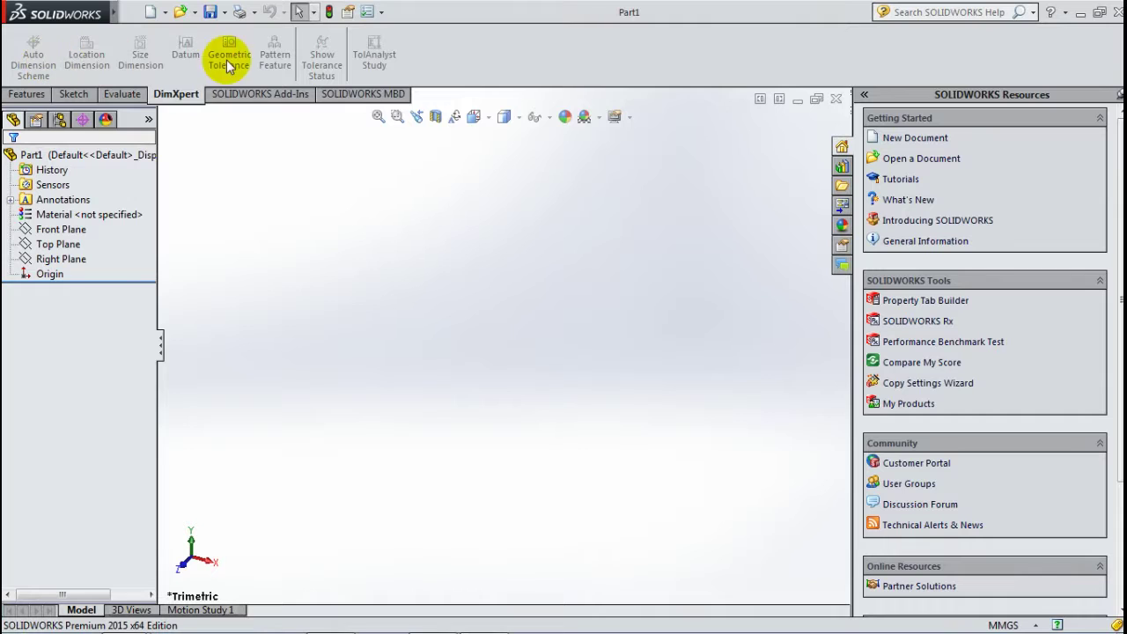
{"action": "left_click", "coordinate": [233, 94]}
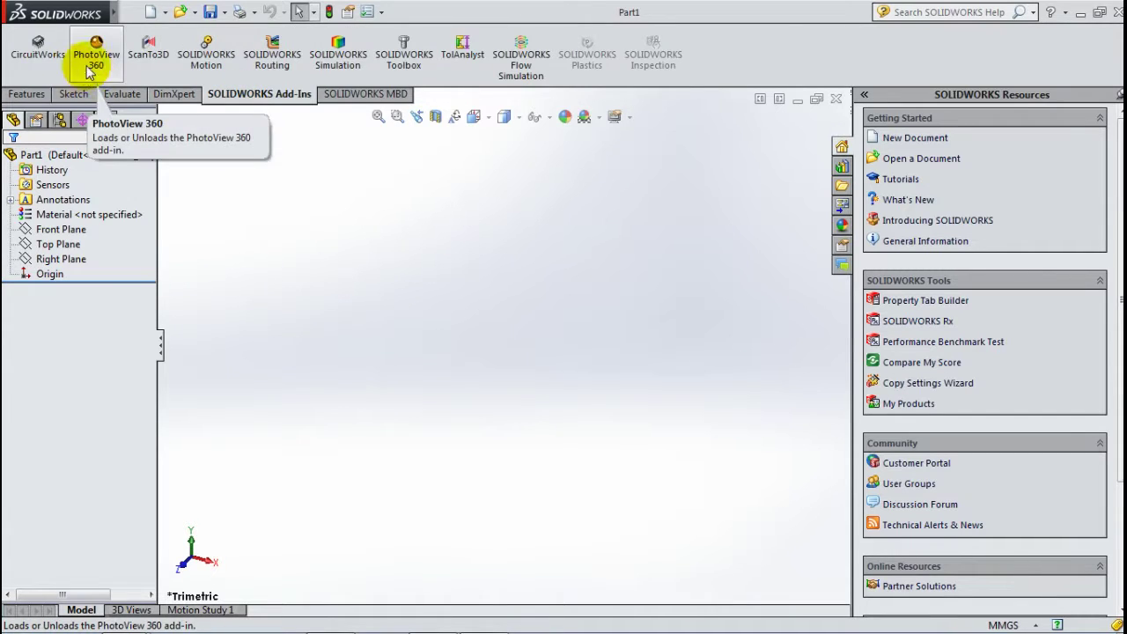
{"action": "left_click", "coordinate": [349, 94]}
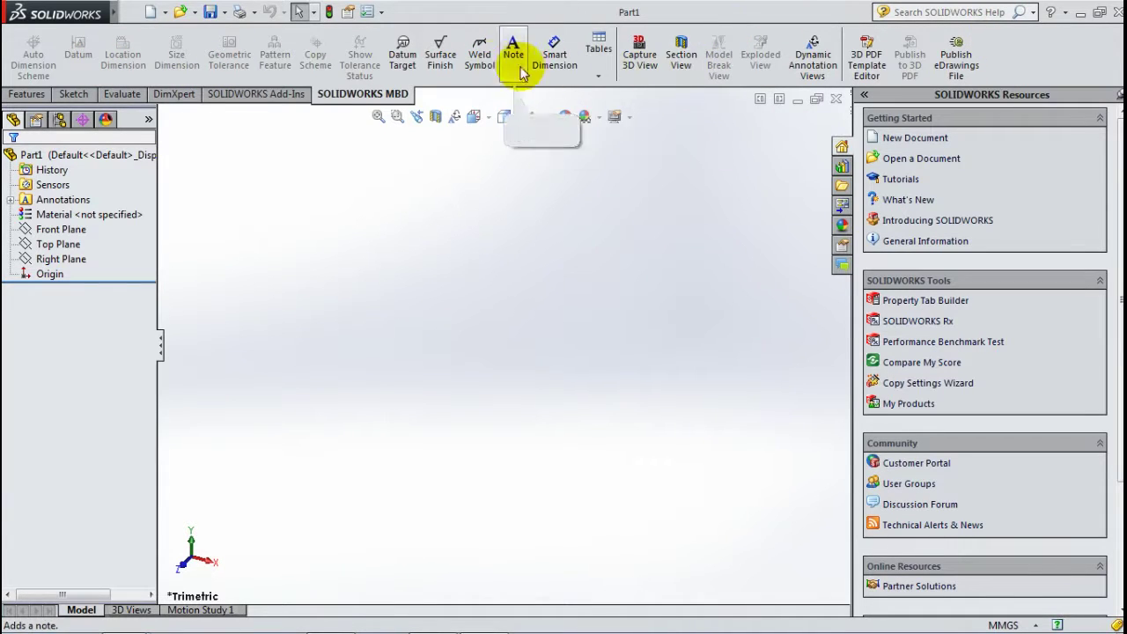
{"action": "left_click", "coordinate": [38, 97]}
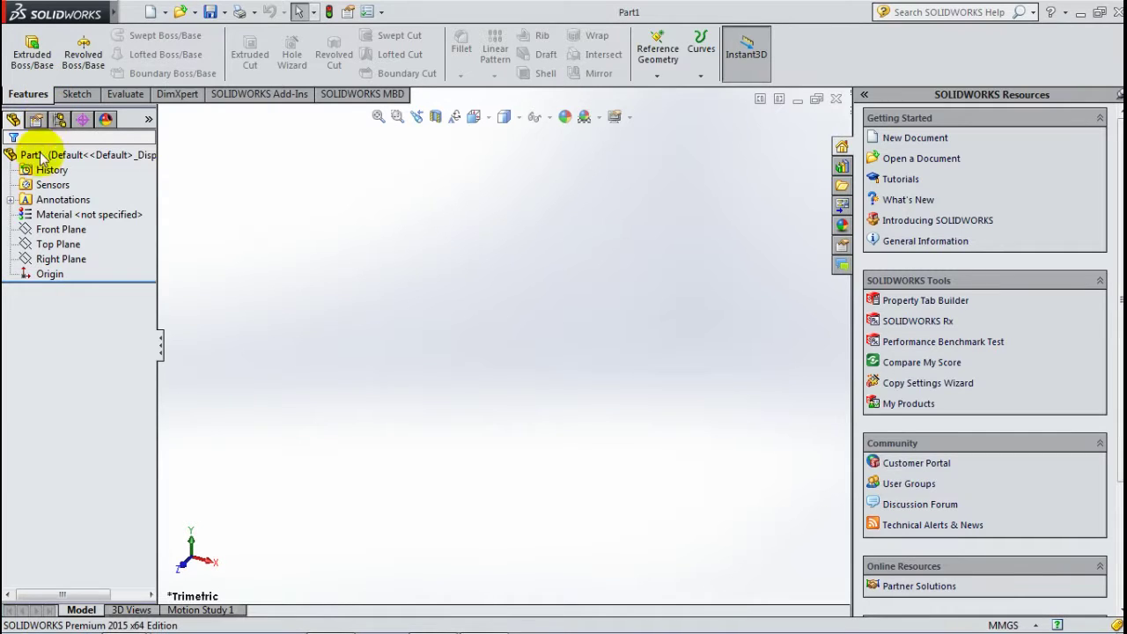
{"action": "left_click", "coordinate": [45, 232]}
{"action": "left_click", "coordinate": [45, 246]}
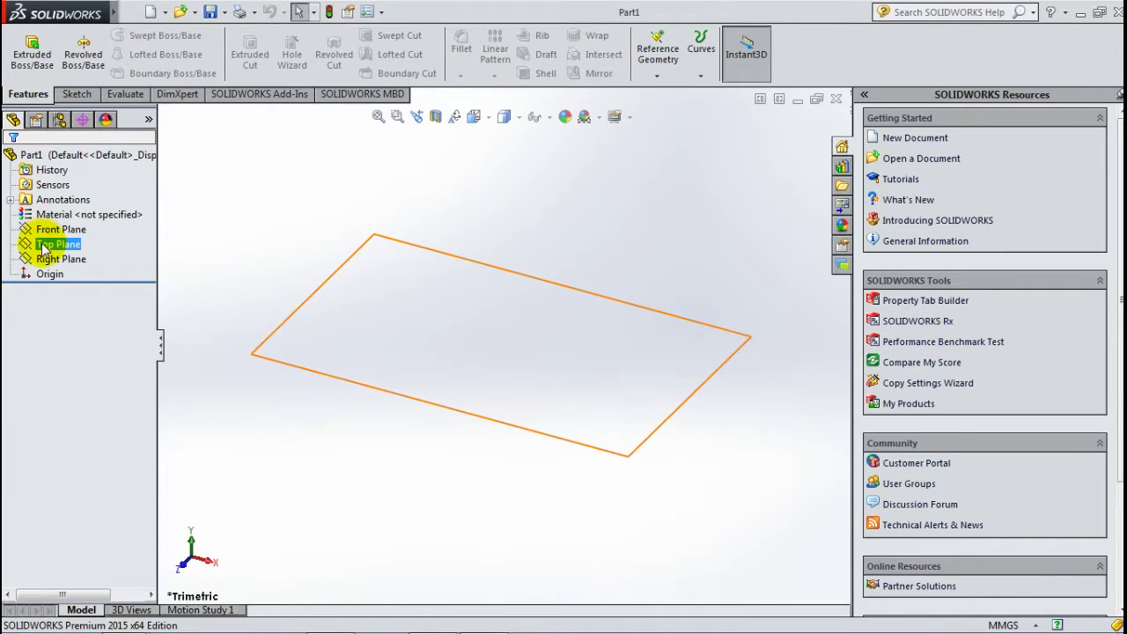
{"action": "left_click", "coordinate": [48, 261]}
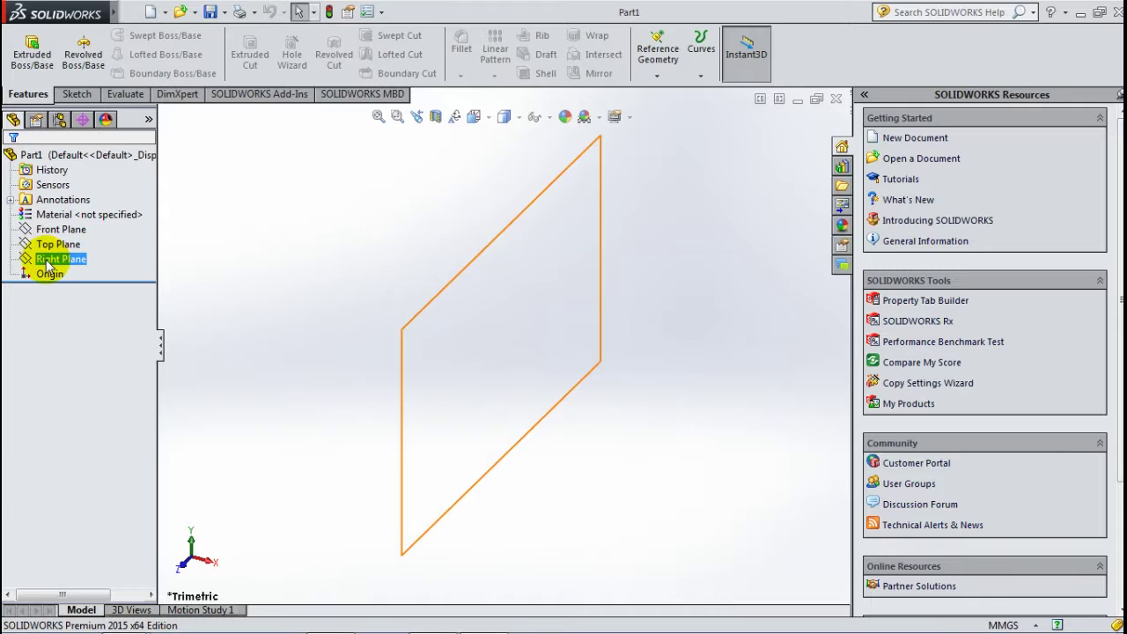
{"action": "left_click", "coordinate": [49, 275]}
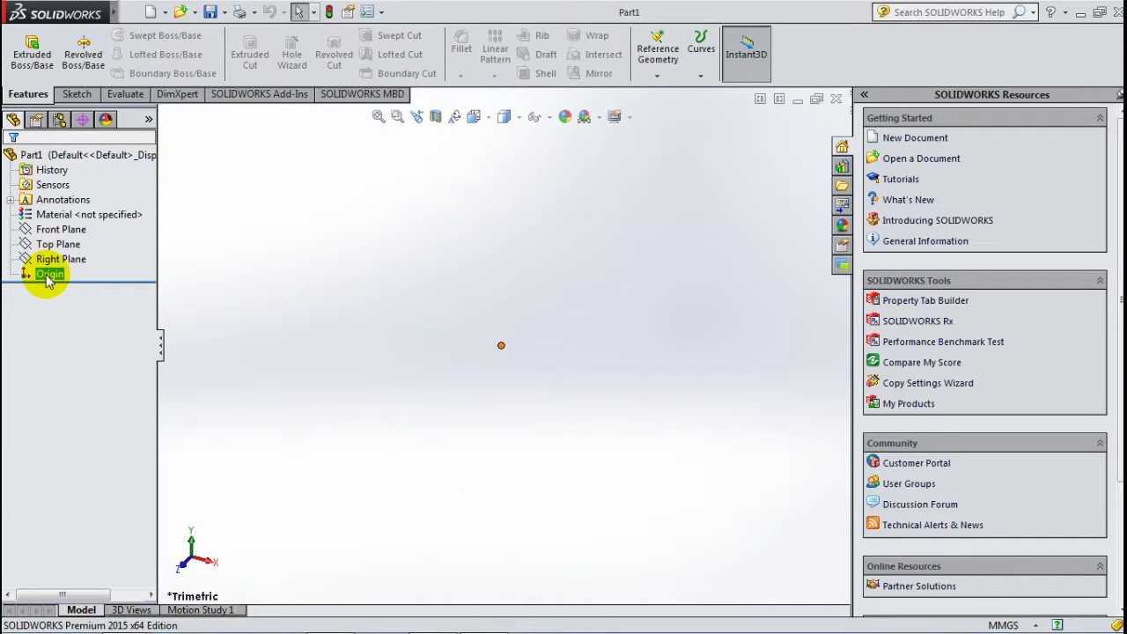